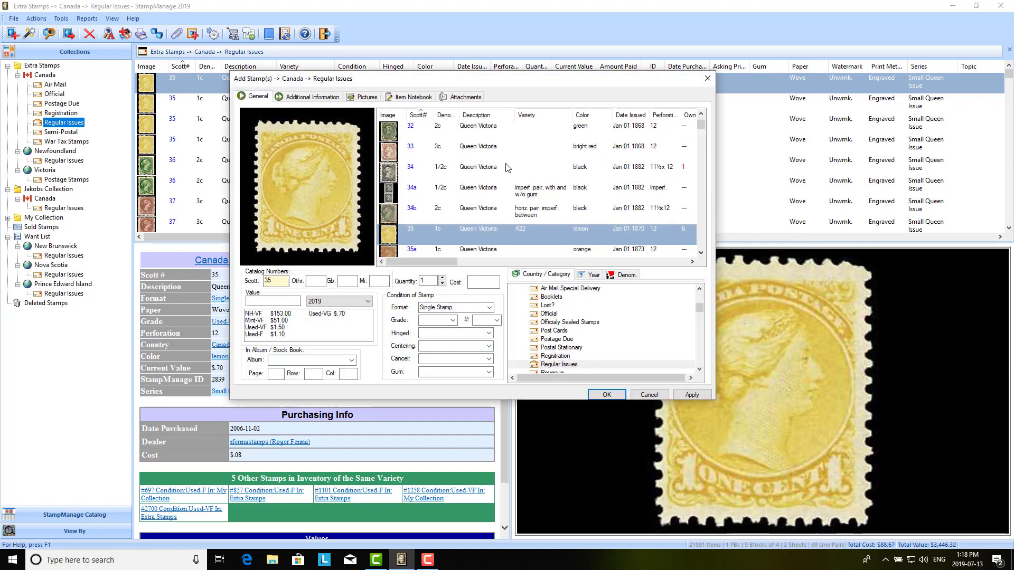
- Expand Gold Coast in the country list and show its Postage Due category
{"action": "scroll", "coordinate": [546, 328], "scroll_direction": "down", "scroll_amount": 3}
{"action": "left_click", "coordinate": [514, 290]}
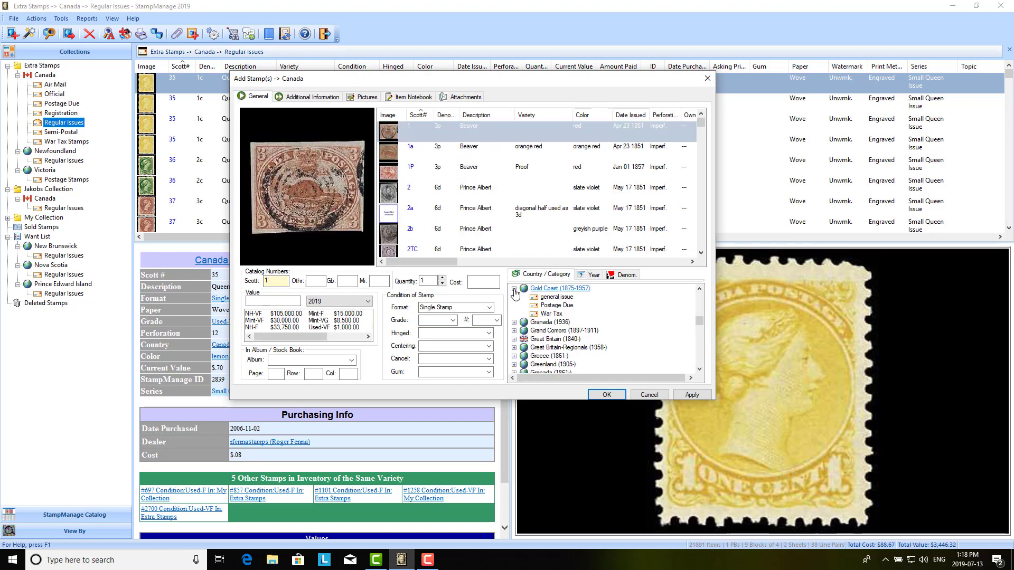
{"action": "left_click", "coordinate": [557, 307]}
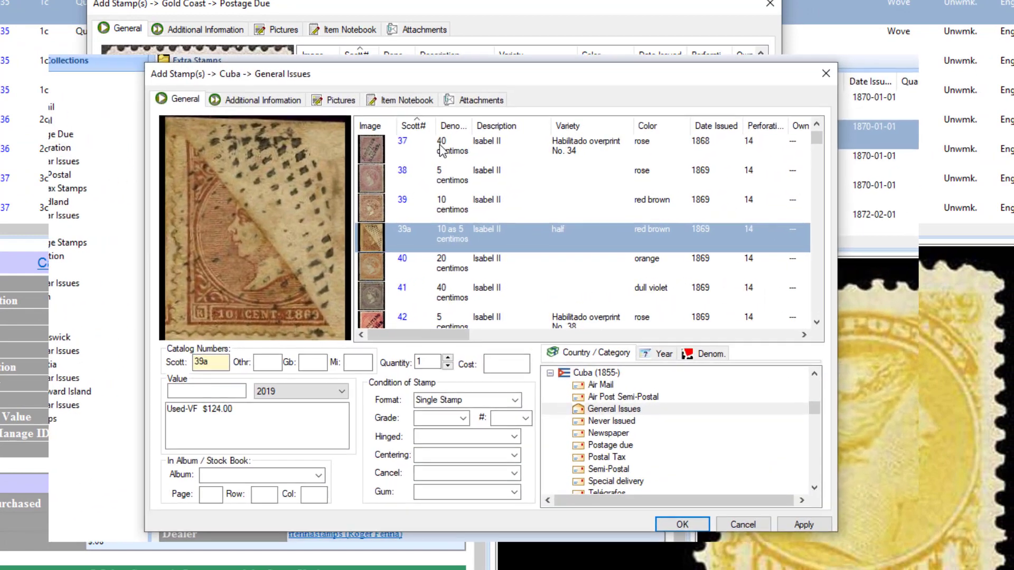
- Go through the Cuba General Issues stamps following Scott number 39a, viewing each one's image and catalog values
{"action": "key", "text": "Down"}
{"action": "key", "text": "Down"}
{"action": "key", "text": "Down"}
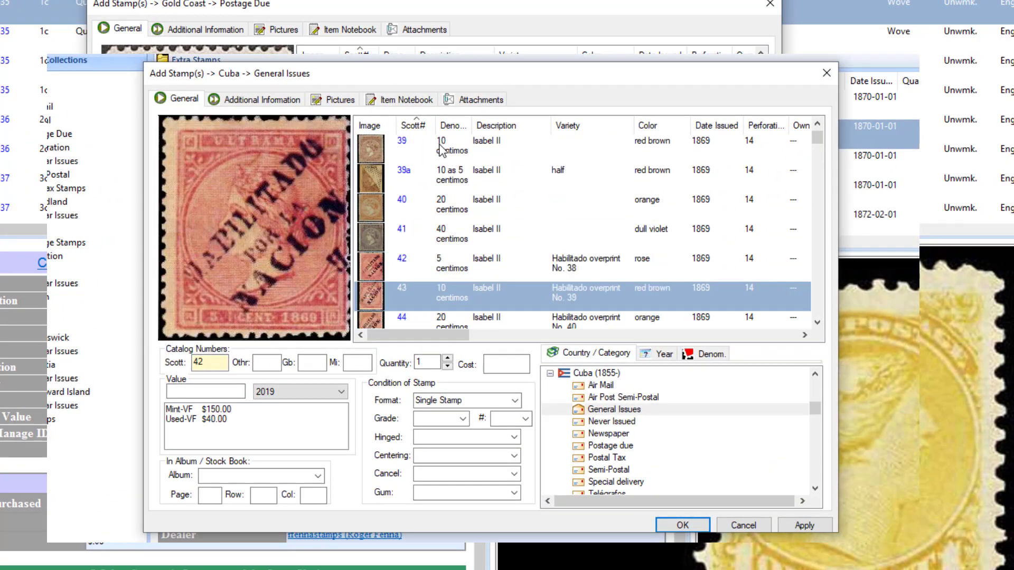
{"action": "key", "text": "Down"}
{"action": "key", "text": "Down"}
{"action": "key", "text": "Down"}
{"action": "key", "text": "Down"}
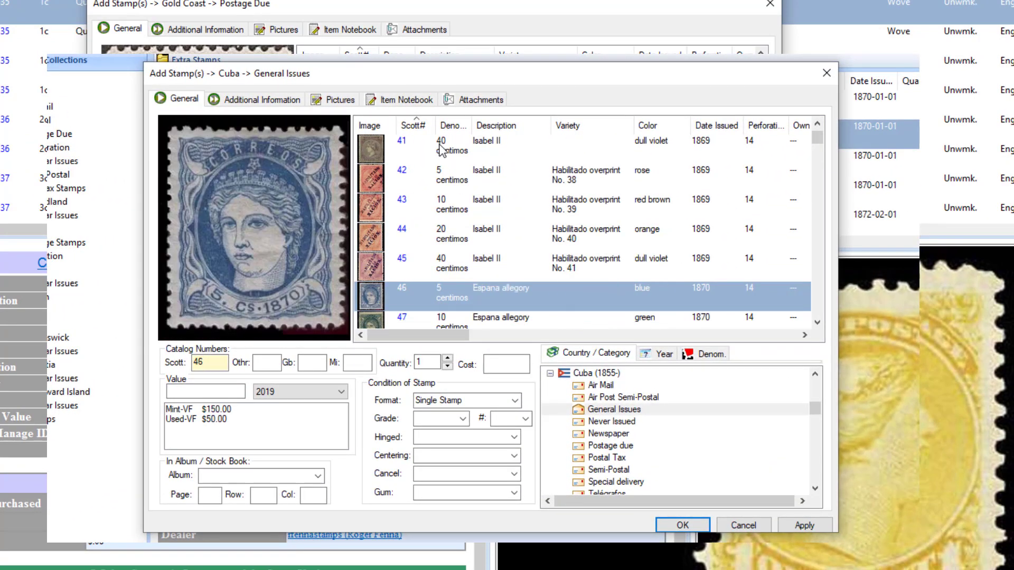
{"action": "key", "text": "Down"}
{"action": "key", "text": "Down"}
{"action": "key", "text": "Down"}
{"action": "key", "text": "Down"}
{"action": "key", "text": "Down"}
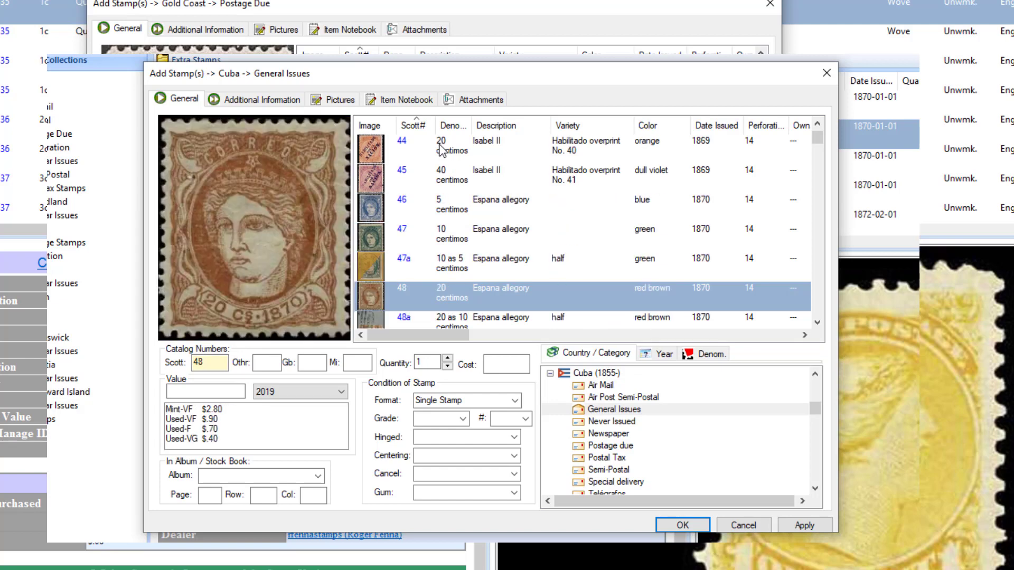
{"action": "key", "text": "Down"}
{"action": "key", "text": "Down"}
{"action": "key", "text": "Down"}
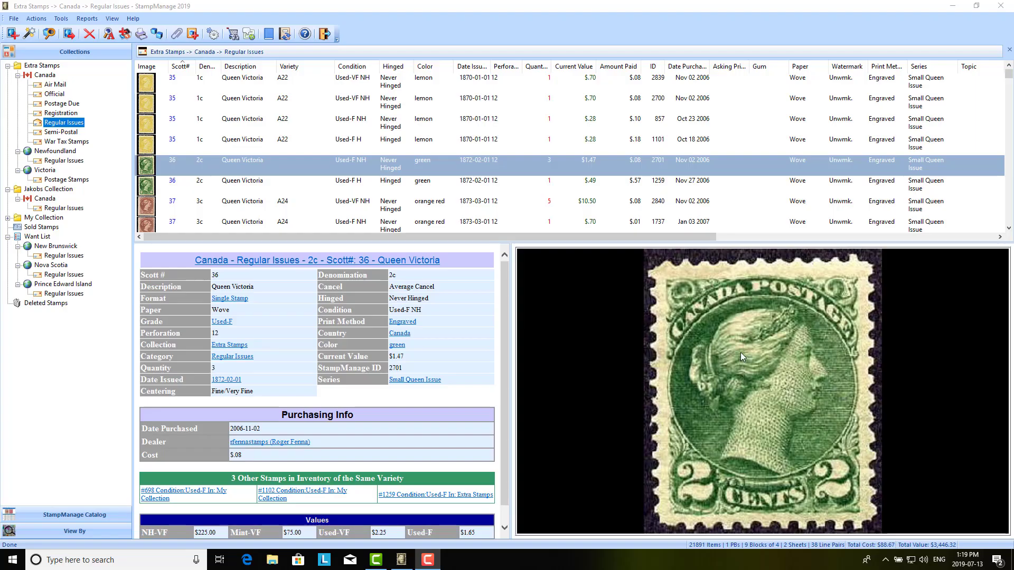
- Start a new collection report for the Canada Regular Issues stamps and look over the available grouping options
{"action": "left_click", "coordinate": [91, 20]}
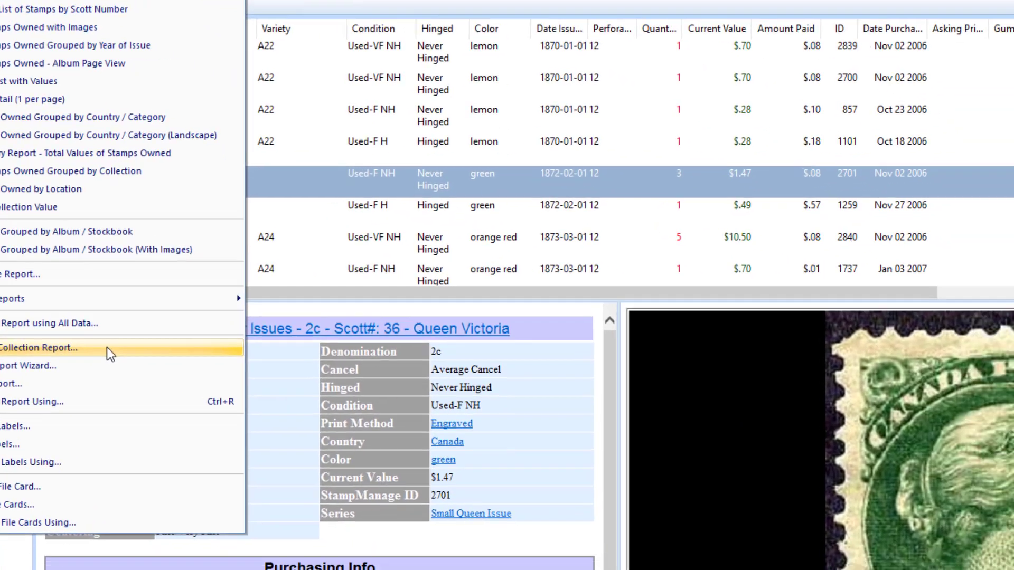
{"action": "left_click", "coordinate": [108, 350]}
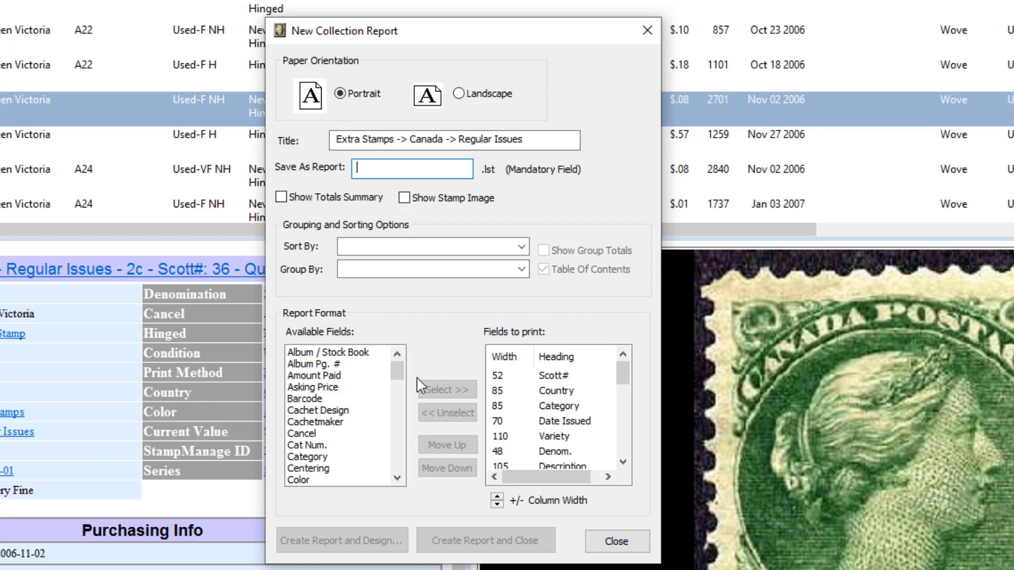
{"action": "left_click", "coordinate": [521, 269]}
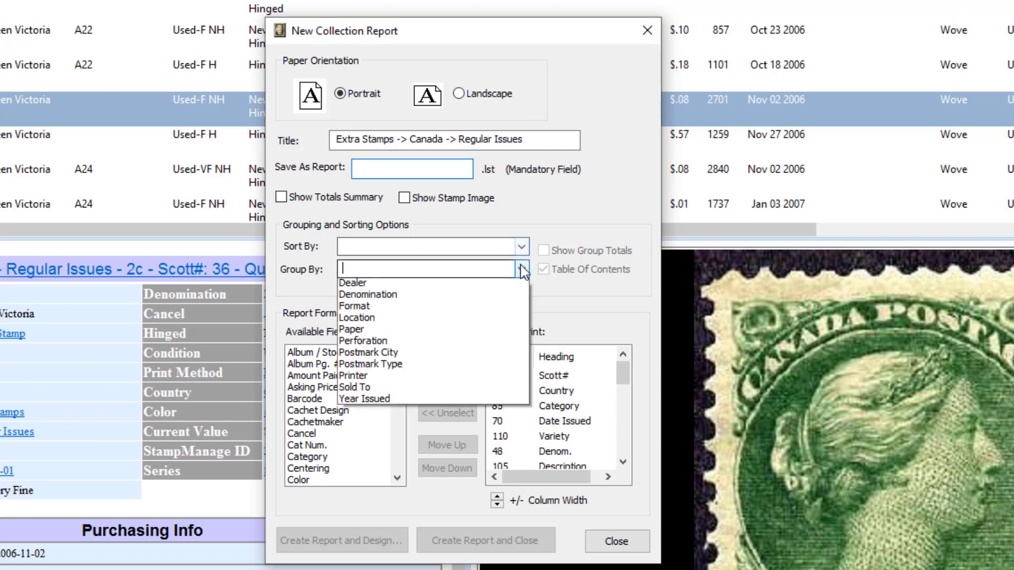
{"action": "left_click", "coordinate": [591, 220]}
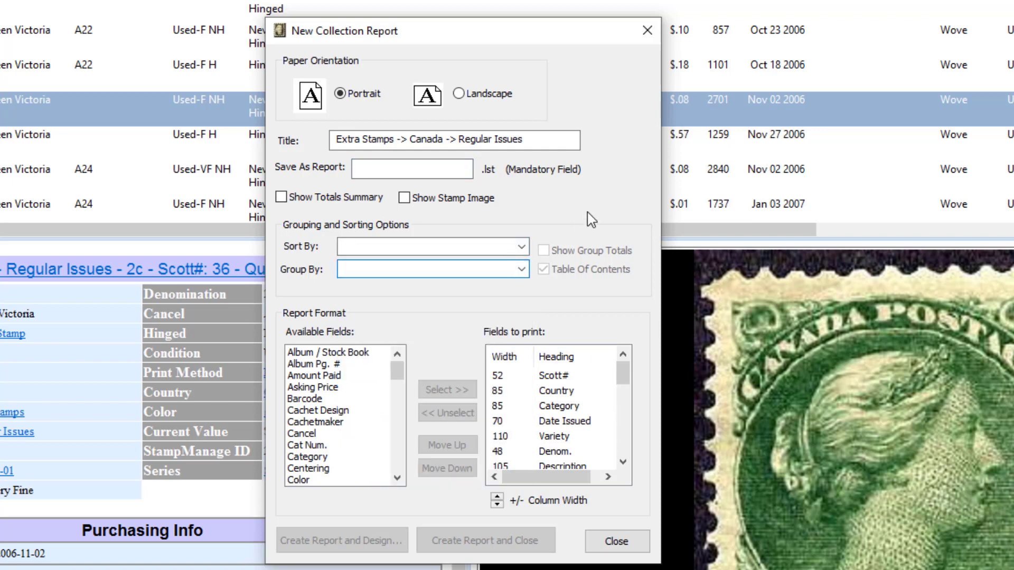
- Name the report byCancel and include the totals summary and the stamp images
{"action": "left_click", "coordinate": [424, 173]}
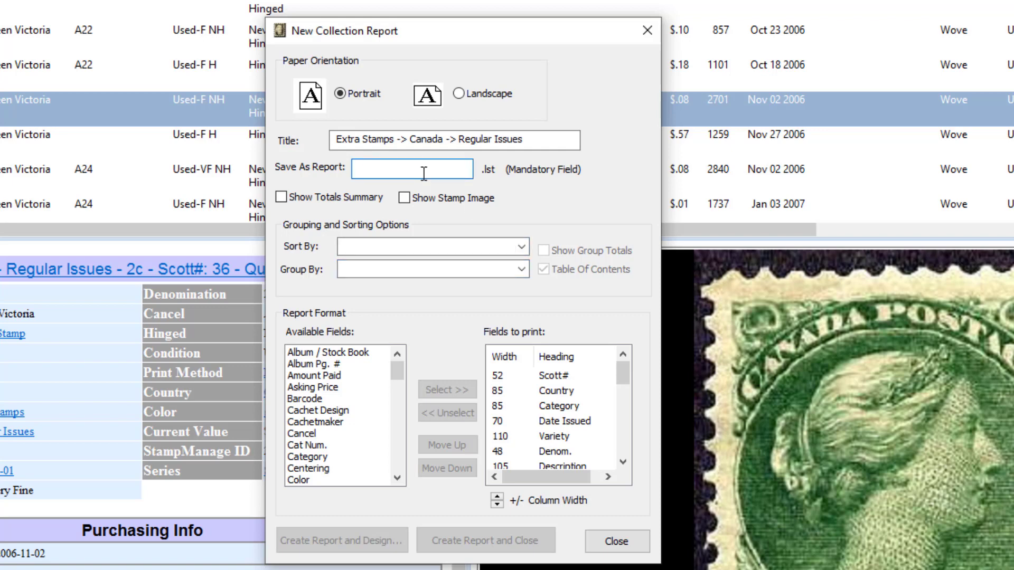
{"action": "type", "text": "byCVa"}
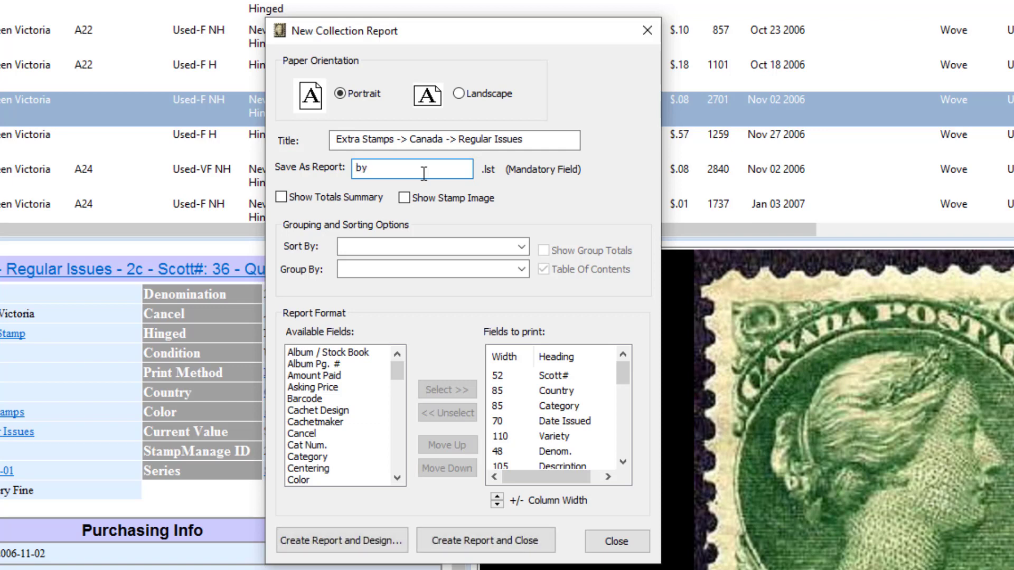
{"action": "key", "text": "BackSpace"}
{"action": "key", "text": "BackSpace"}
{"action": "type", "text": "ancel"}
{"action": "left_click", "coordinate": [282, 198]}
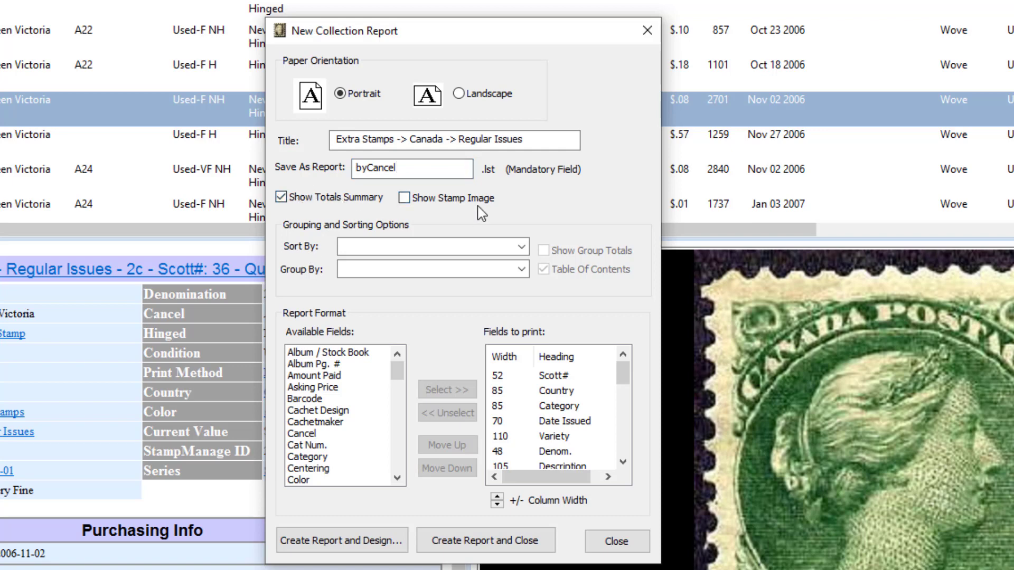
{"action": "left_click", "coordinate": [404, 199]}
- Group the report by Cancel and enable the group totals
{"action": "left_click", "coordinate": [521, 269]}
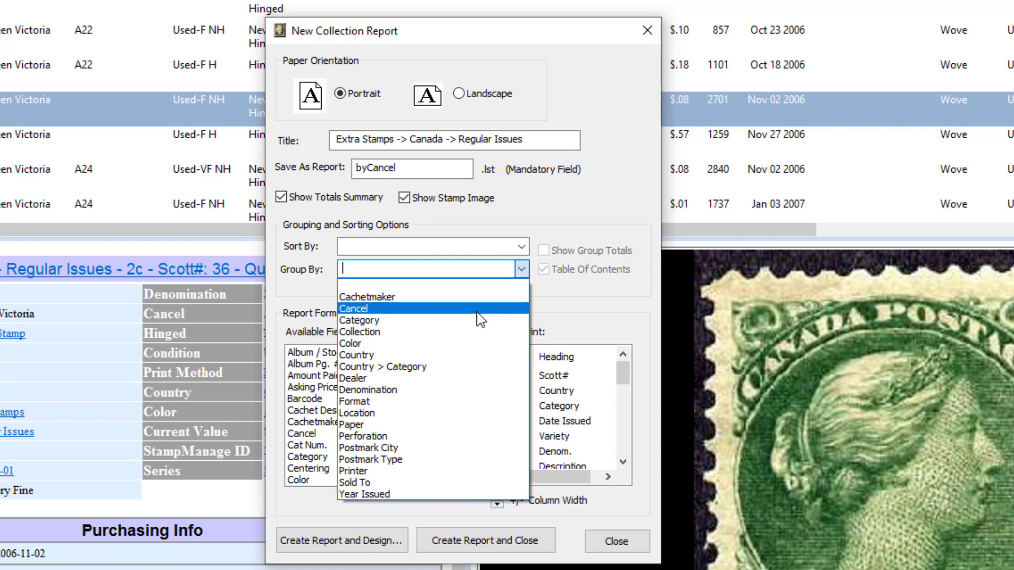
{"action": "left_click", "coordinate": [453, 310]}
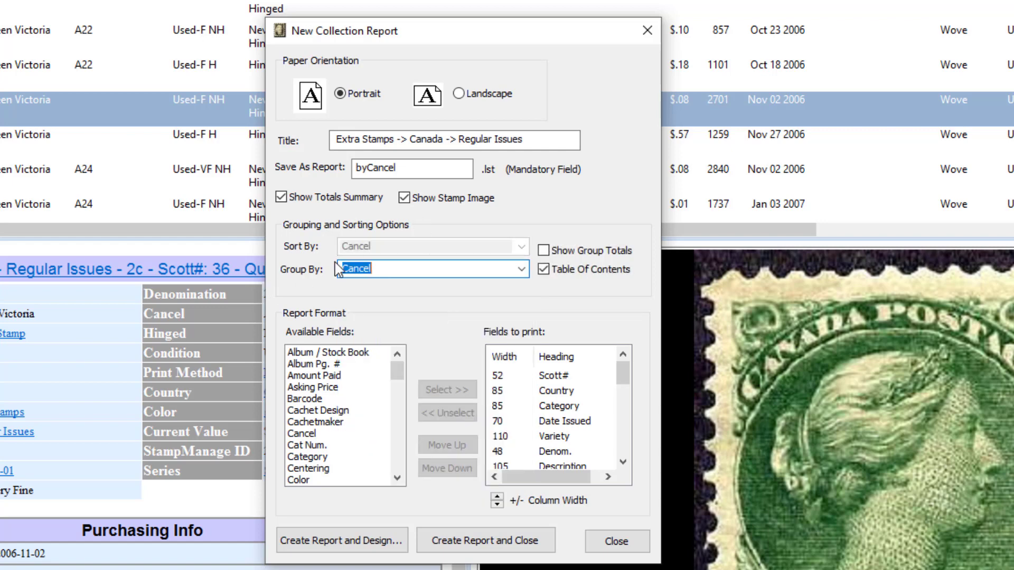
{"action": "left_click", "coordinate": [545, 252]}
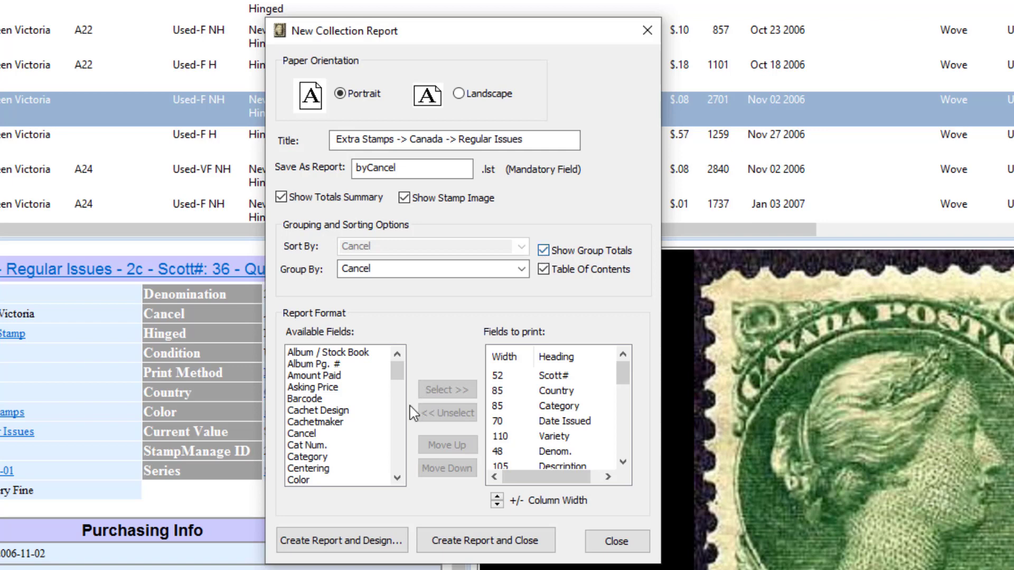
- Create the report with its layout opened for design, and close the report designer
{"action": "left_click", "coordinate": [359, 540]}
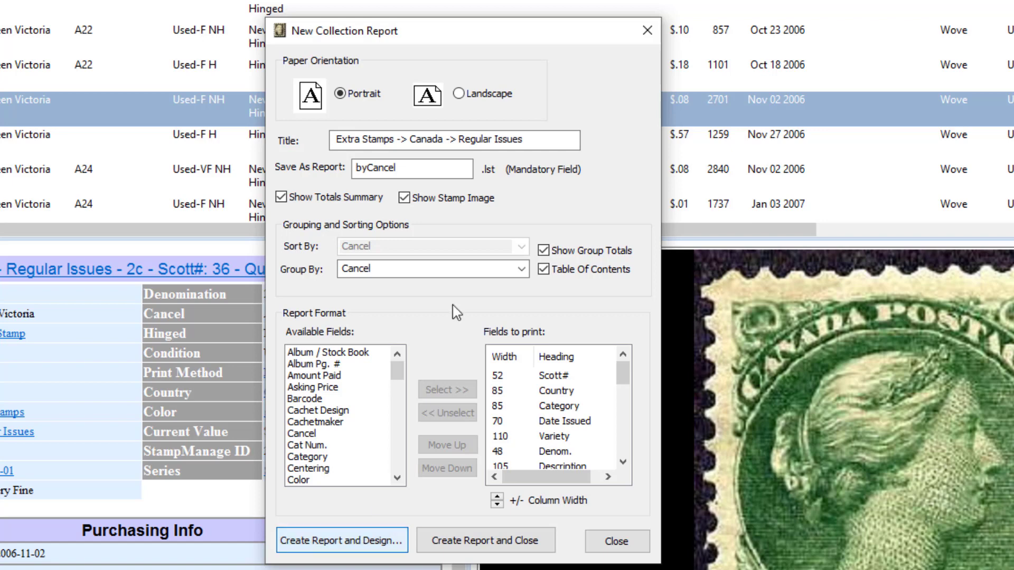
{"action": "left_click", "coordinate": [356, 539]}
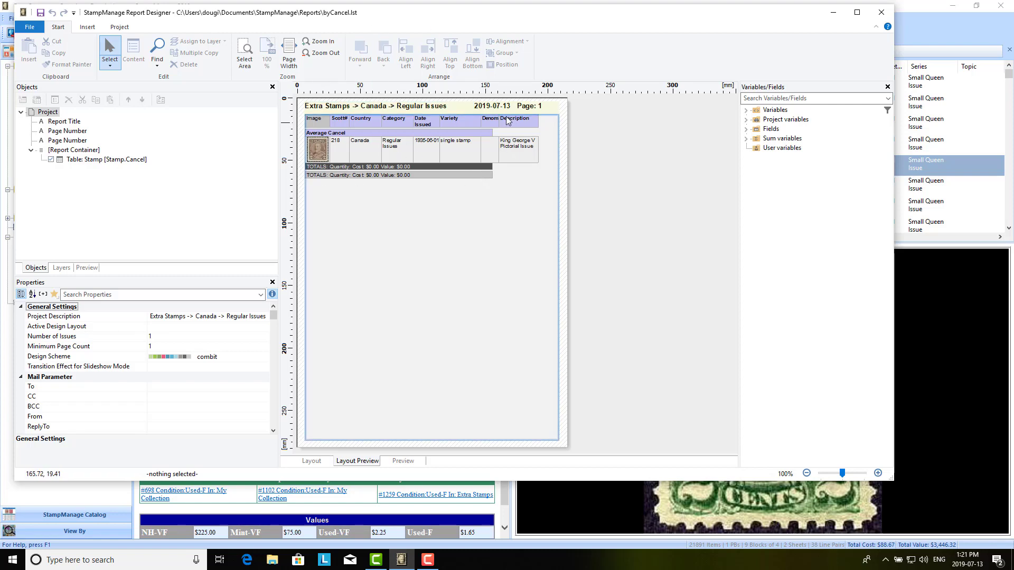
{"action": "left_click", "coordinate": [881, 11]}
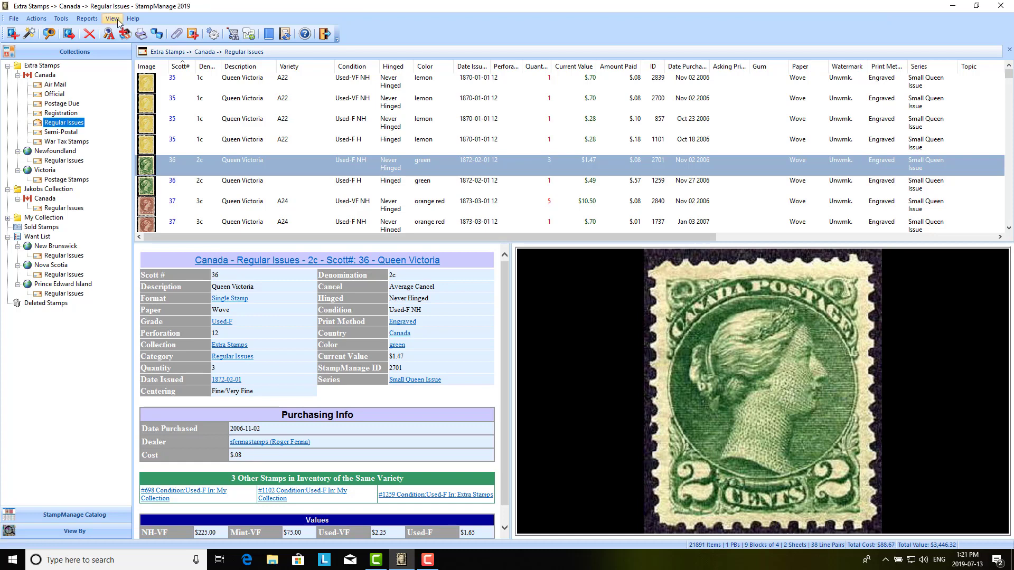
- Choose byCancel.lst as the layout for a report output using all data
{"action": "left_click", "coordinate": [83, 19]}
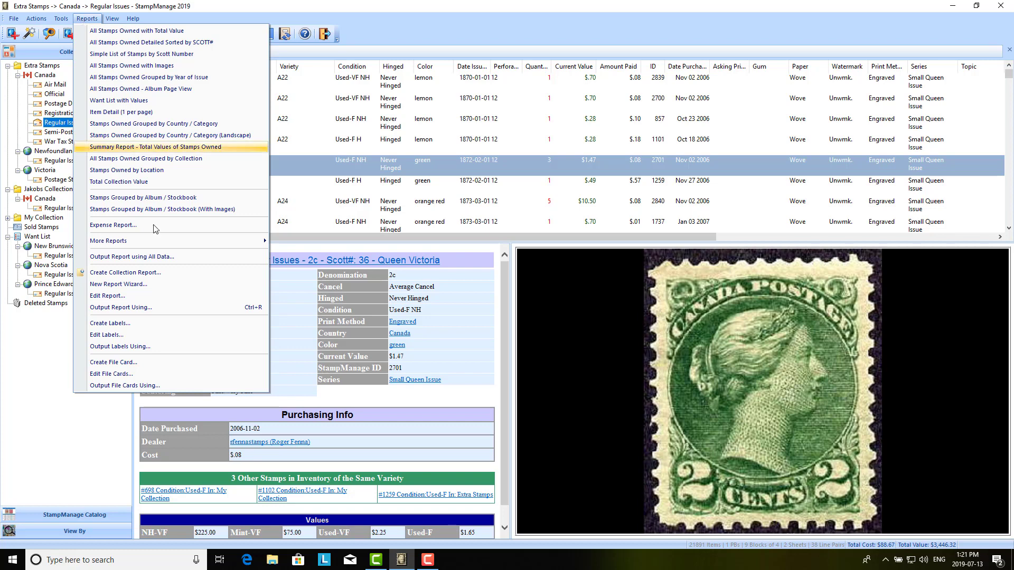
{"action": "left_click", "coordinate": [169, 262]}
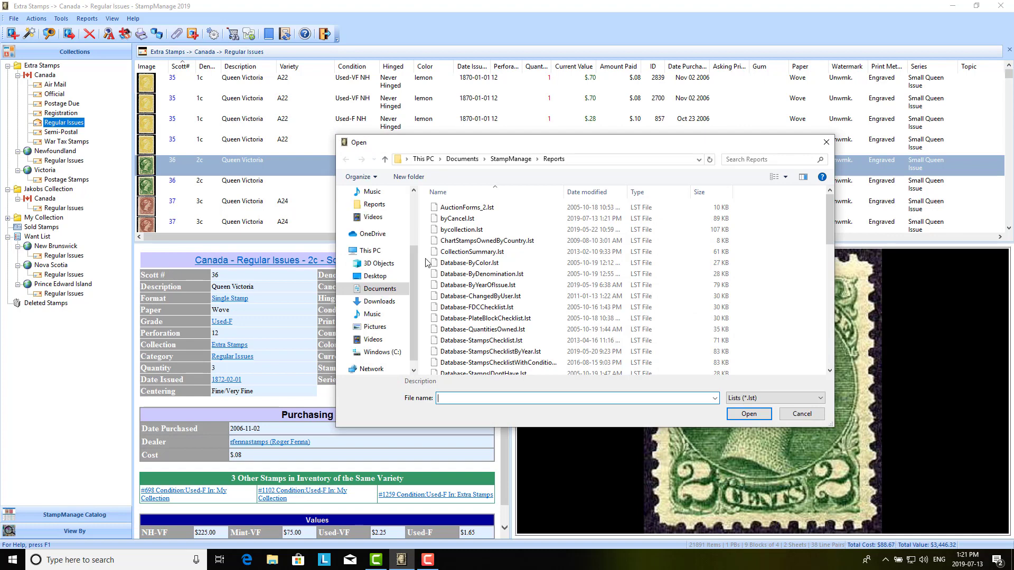
{"action": "left_click", "coordinate": [449, 219]}
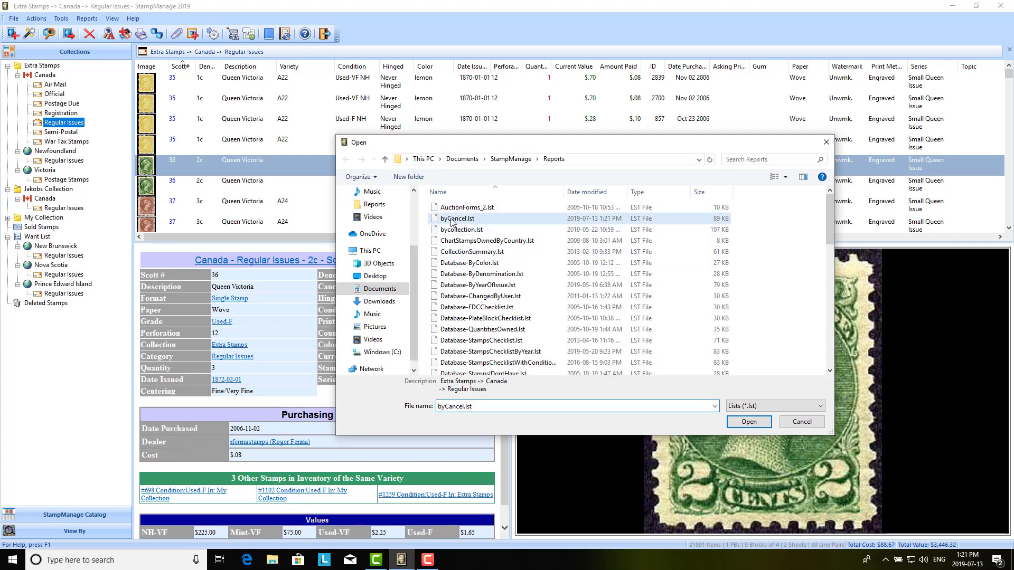
{"action": "left_click", "coordinate": [750, 422]}
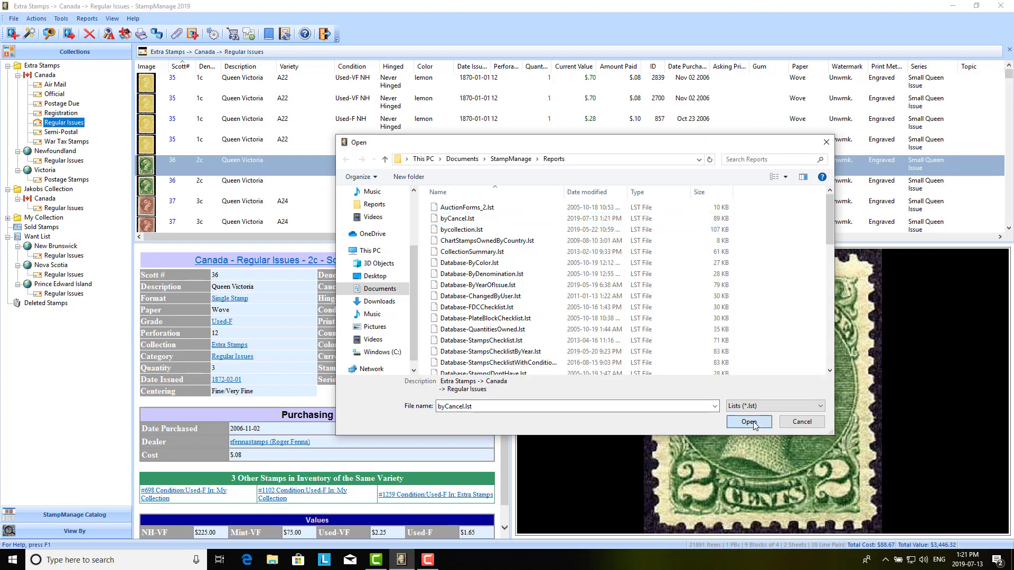
- Direct the report output to Preview, generate all pages and bring up the preview window
{"action": "left_click", "coordinate": [563, 210]}
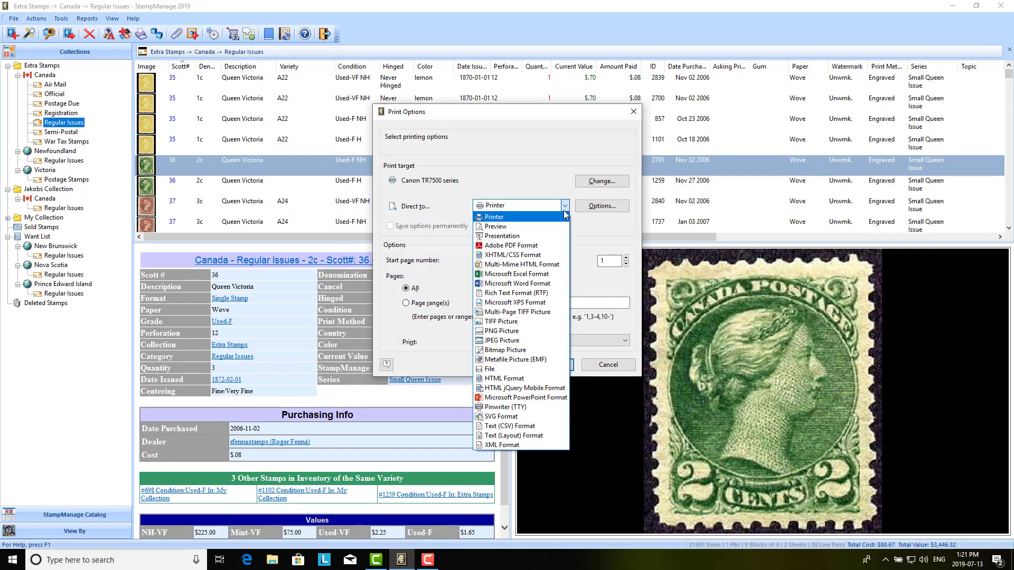
{"action": "left_click", "coordinate": [544, 227]}
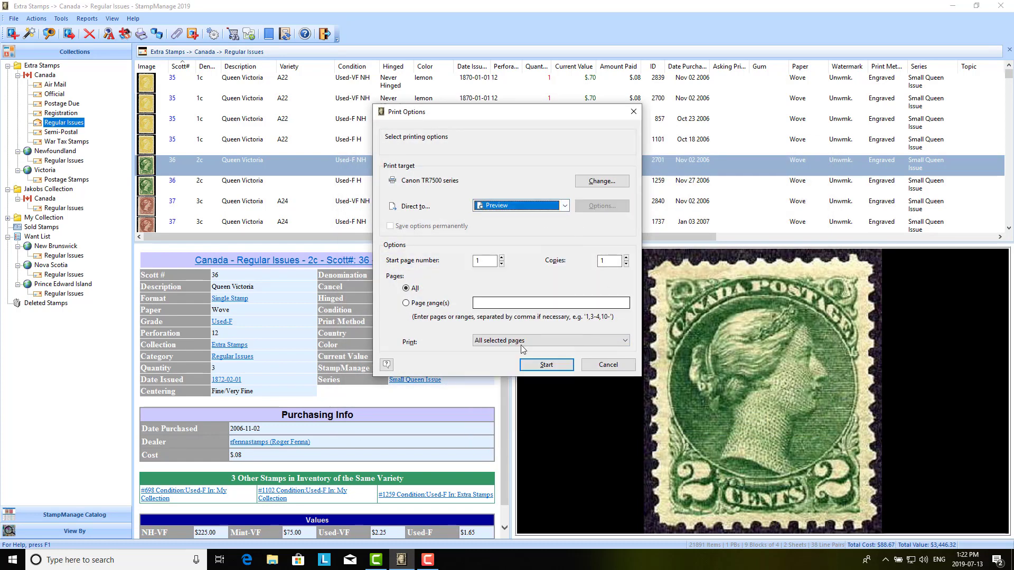
{"action": "left_click", "coordinate": [544, 365]}
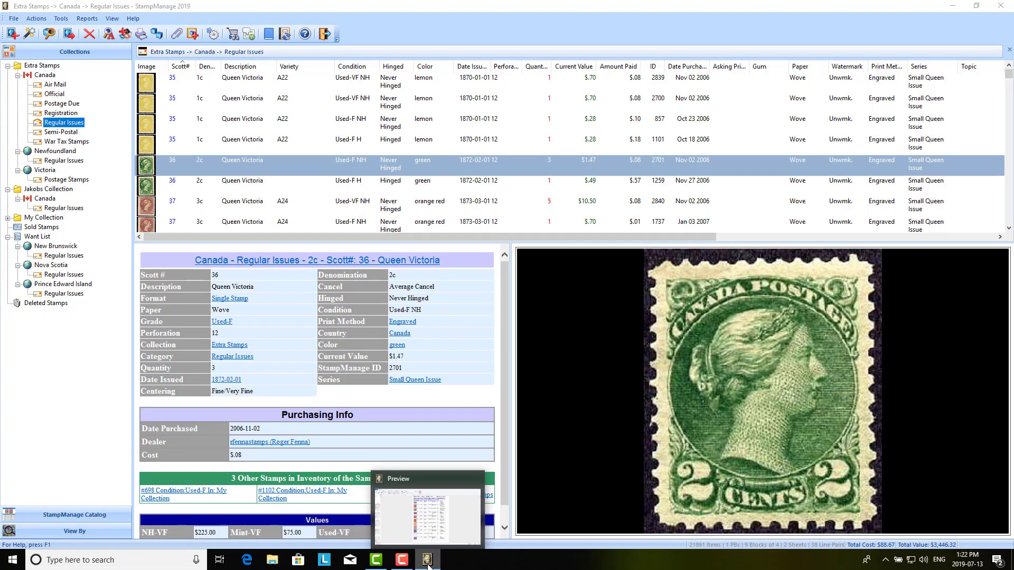
{"action": "left_click", "coordinate": [424, 560]}
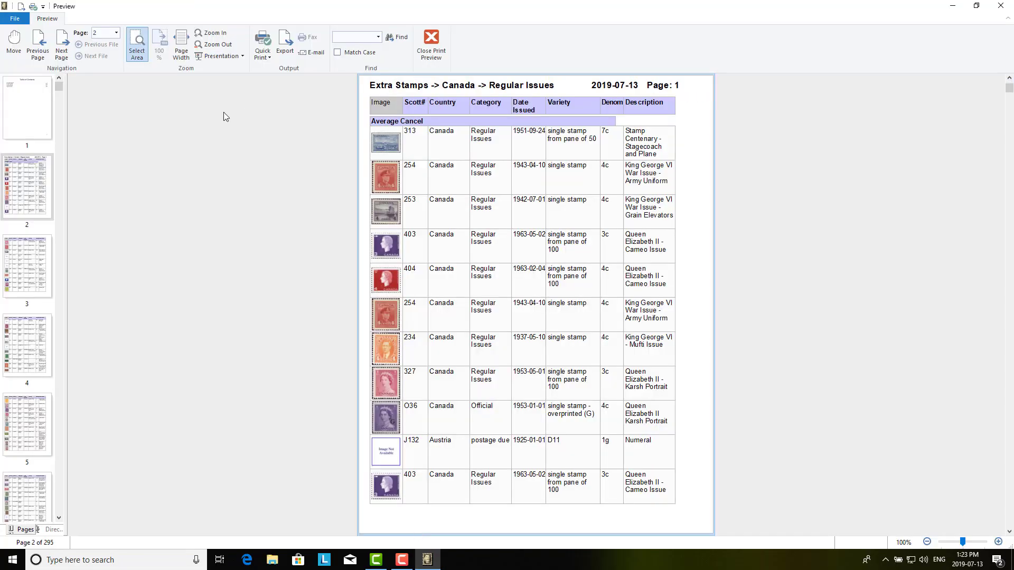
- Examine the report's table of contents, follow its Fancy Cancel entry to check the group totals, and go to the last page
{"action": "left_click", "coordinate": [18, 108]}
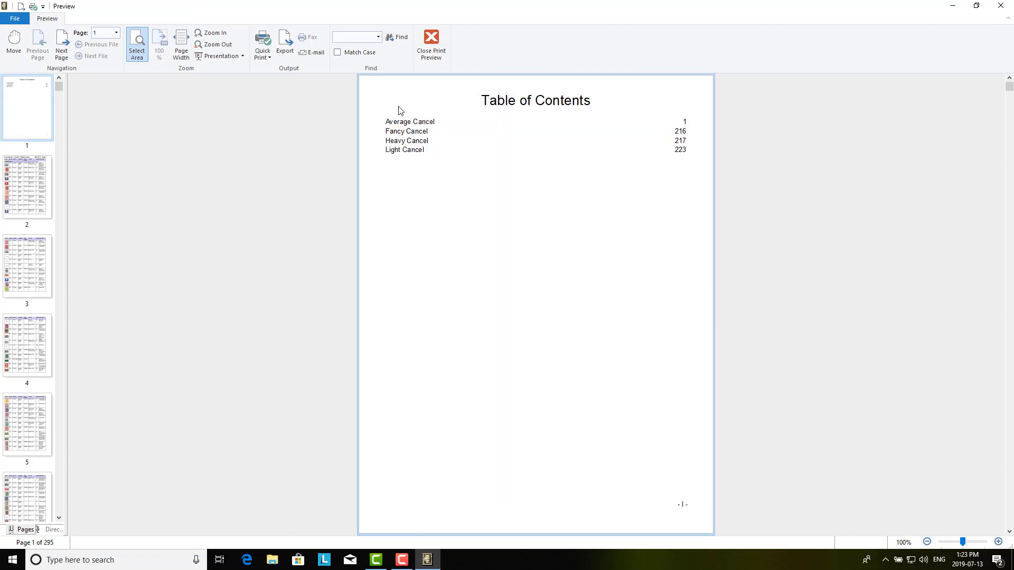
{"action": "left_click", "coordinate": [412, 135]}
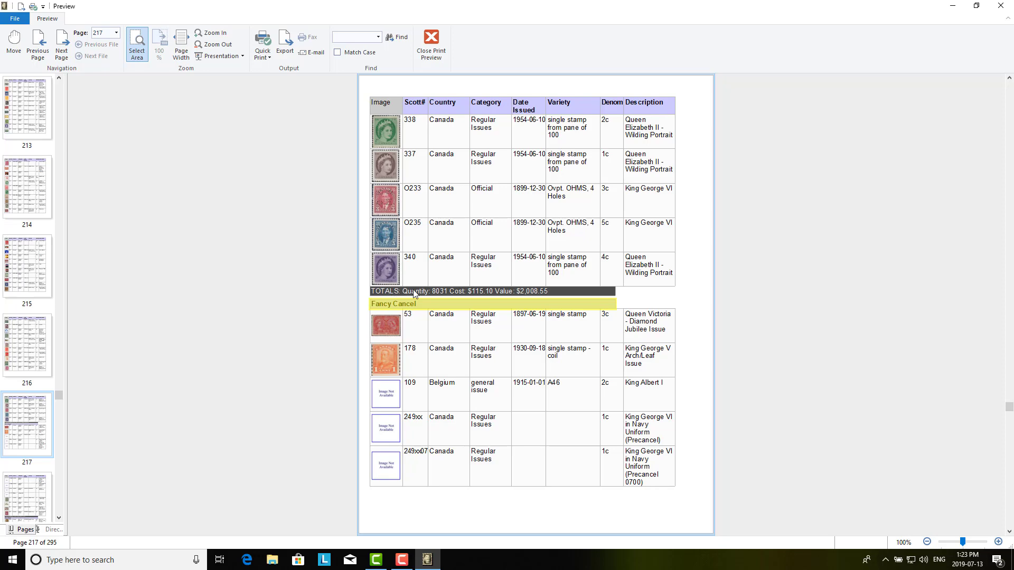
{"action": "scroll", "coordinate": [560, 321], "scroll_direction": "down", "scroll_amount": 10}
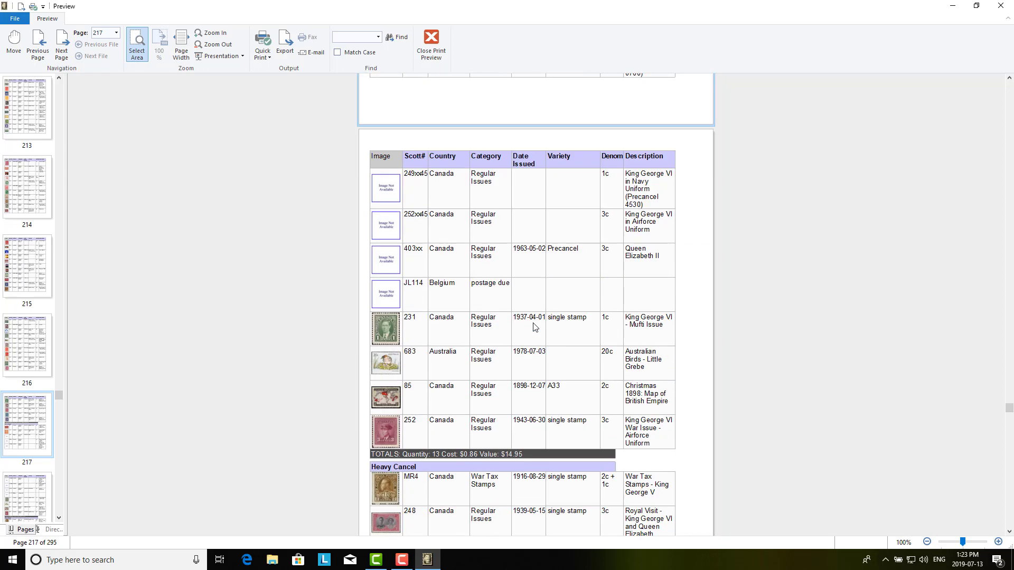
{"action": "scroll", "coordinate": [533, 323], "scroll_direction": "down", "scroll_amount": 2}
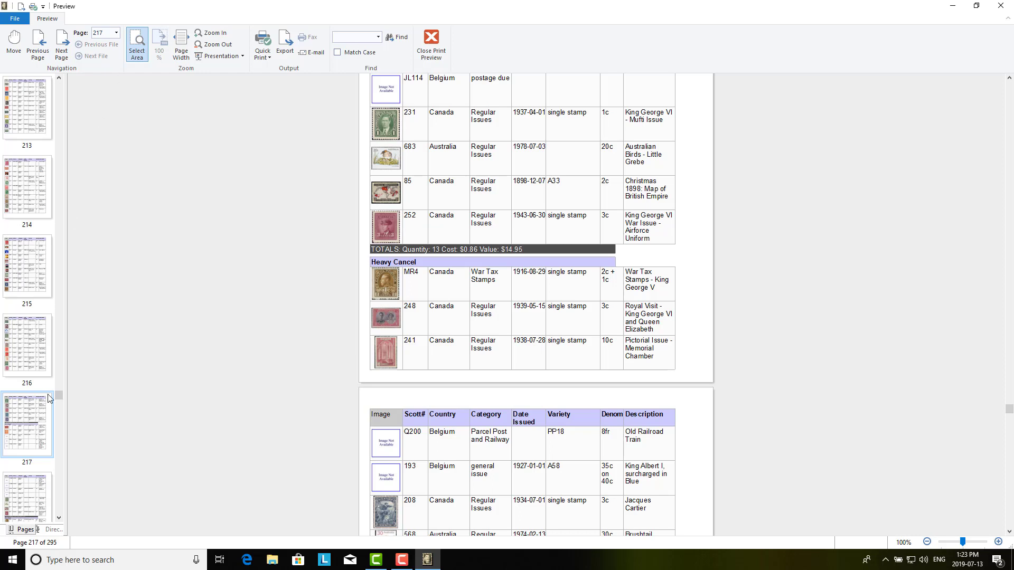
{"action": "left_click_drag", "start_coordinate": [57, 397], "coordinate": [57, 510]}
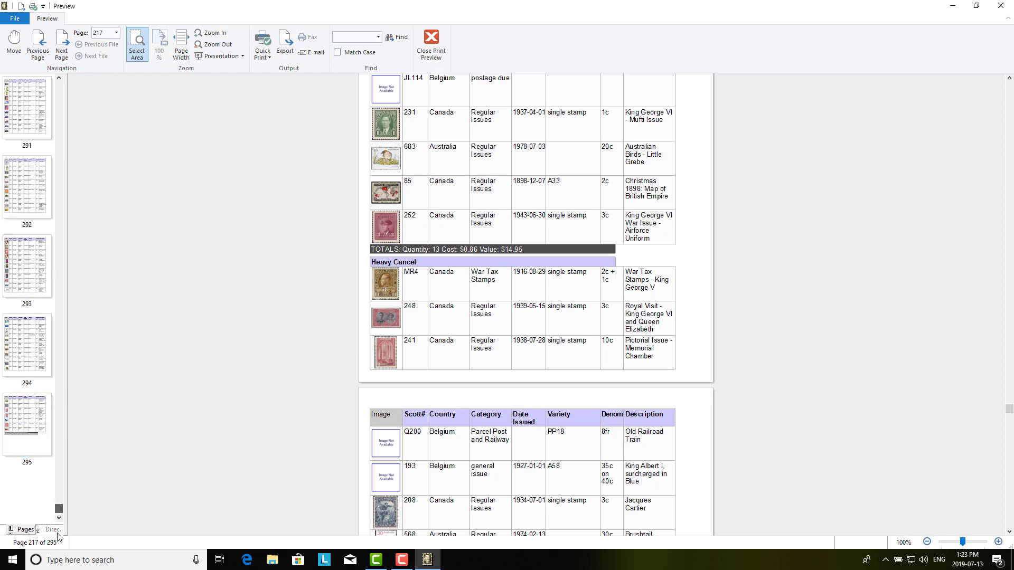
{"action": "left_click", "coordinate": [43, 456]}
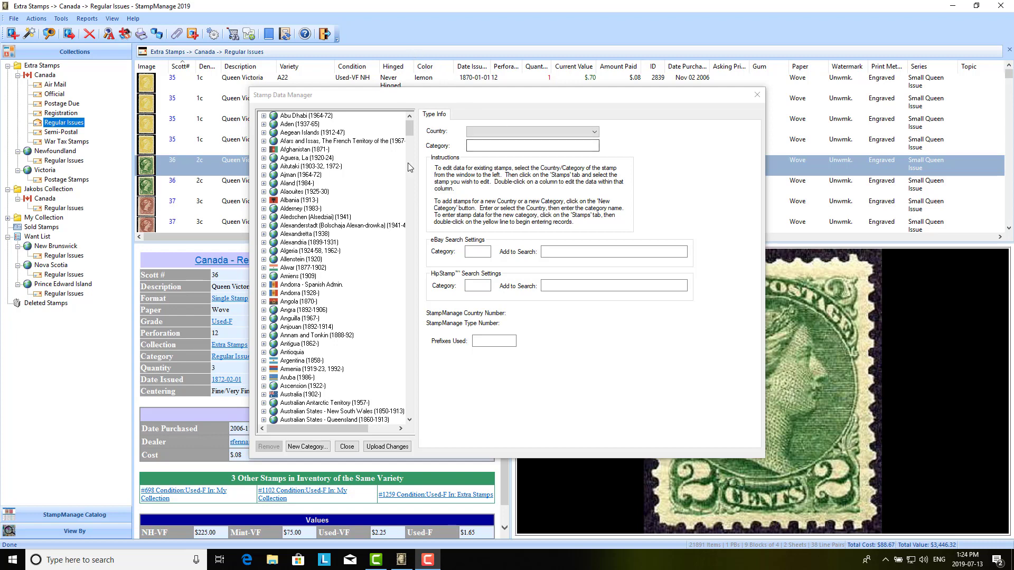
- Find Morocco (1956-) in the Stamp Data Manager's country list, expand it and open its General Issue category
{"action": "left_click", "coordinate": [411, 128]}
{"action": "left_click_drag", "start_coordinate": [411, 128], "coordinate": [410, 138]}
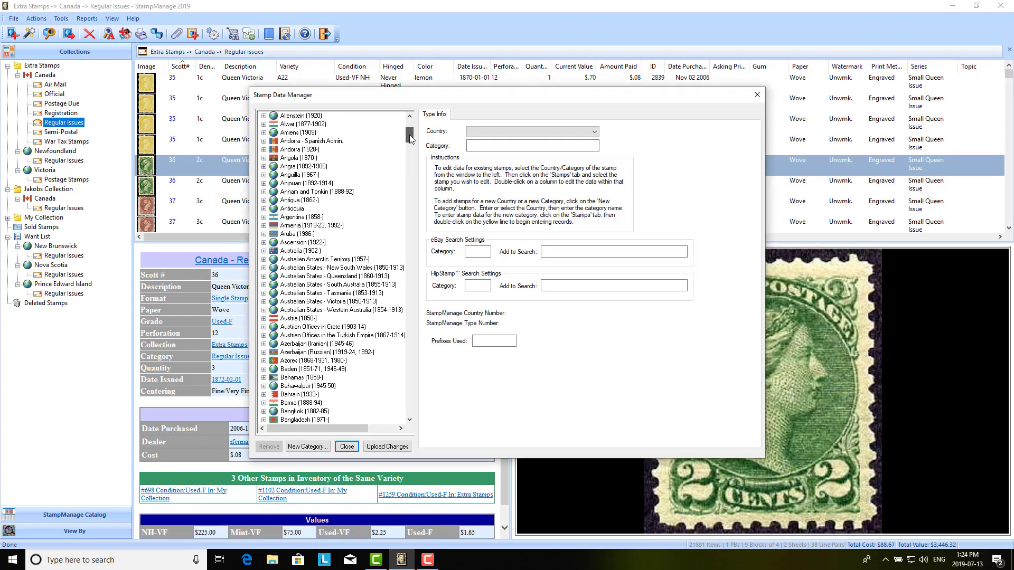
{"action": "left_click_drag", "start_coordinate": [411, 139], "coordinate": [420, 288]}
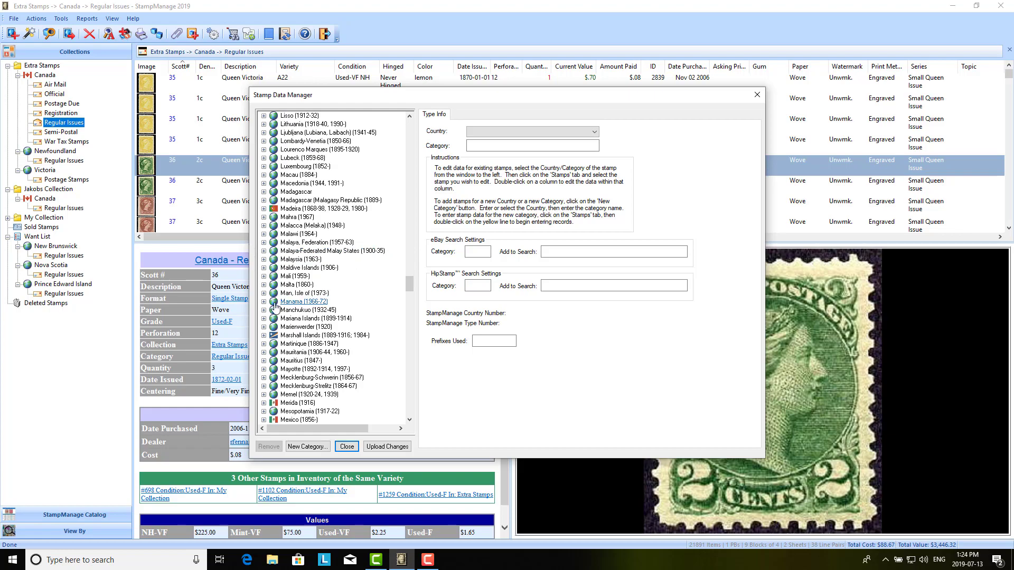
{"action": "scroll", "coordinate": [276, 308], "scroll_direction": "down", "scroll_amount": 2}
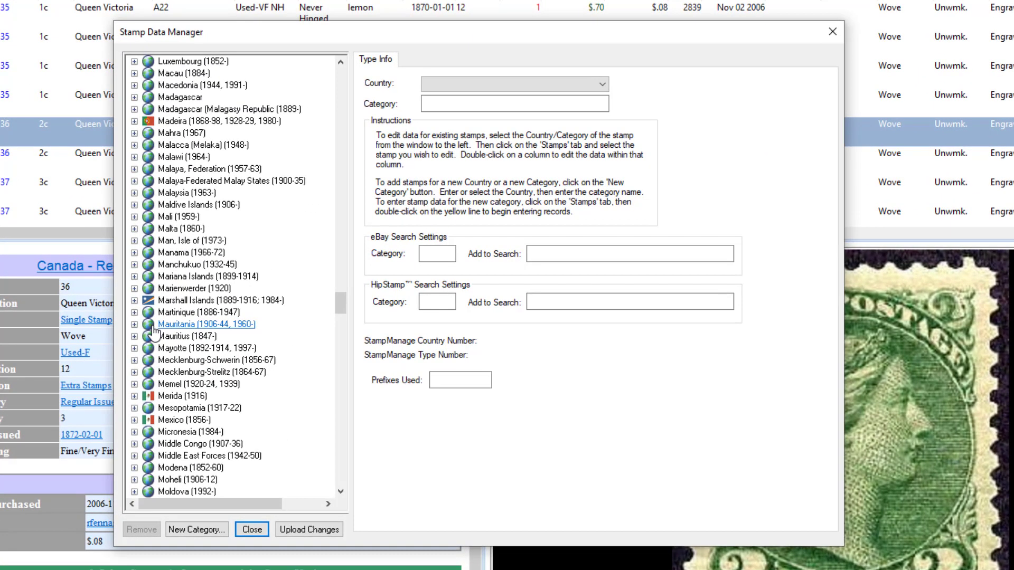
{"action": "scroll", "coordinate": [149, 403], "scroll_direction": "down", "scroll_amount": 3}
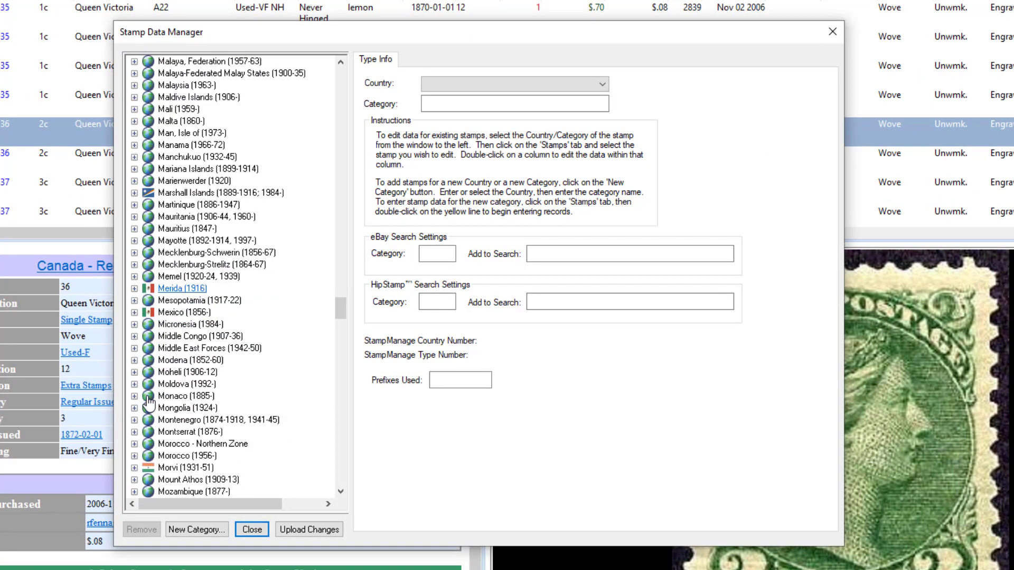
{"action": "scroll", "coordinate": [149, 402], "scroll_direction": "down", "scroll_amount": 2}
{"action": "left_click", "coordinate": [134, 384]}
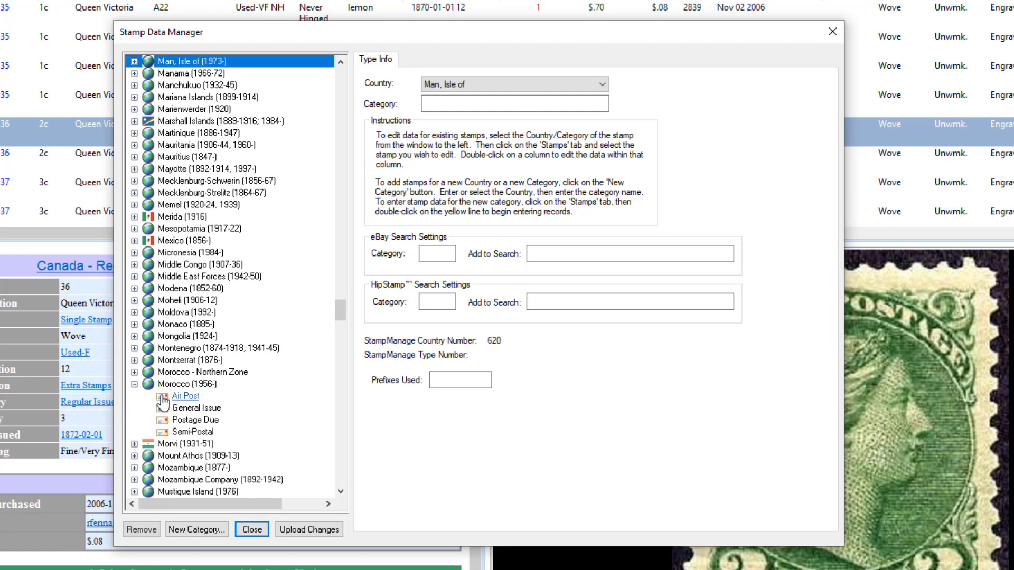
{"action": "left_click", "coordinate": [193, 410]}
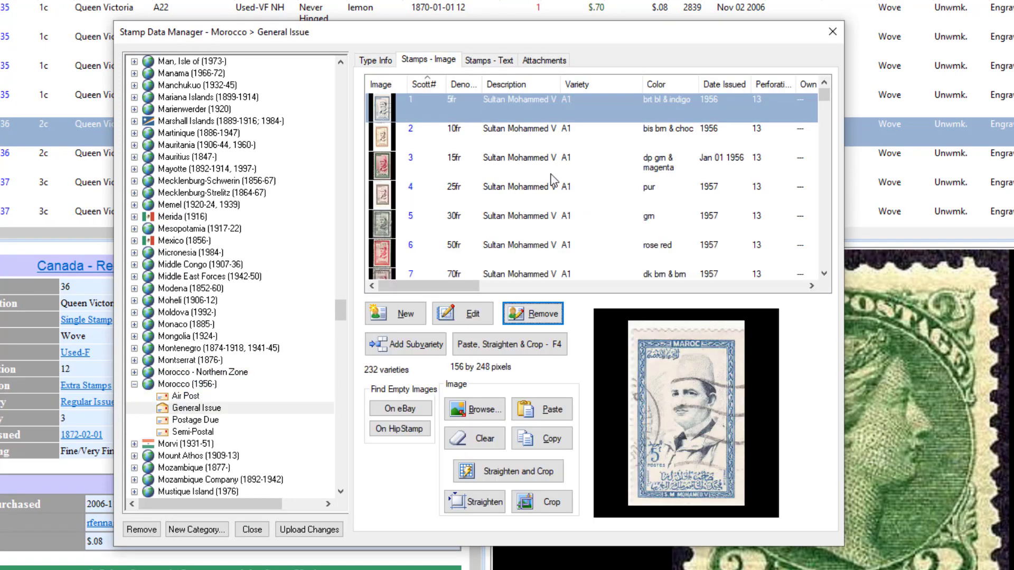
- View the images of Morocco General Issue stamps Scott 50 Boxers, 60 Patrice Lumumba and 57A View of Tangier and Gibraltar
{"action": "scroll", "coordinate": [553, 180], "scroll_direction": "down", "scroll_amount": 16}
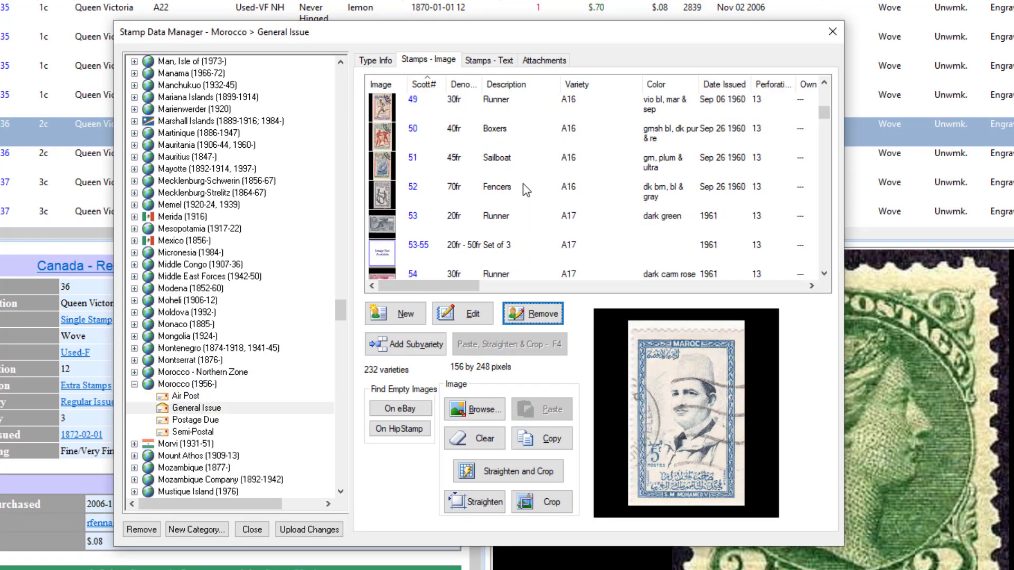
{"action": "left_click", "coordinate": [440, 134]}
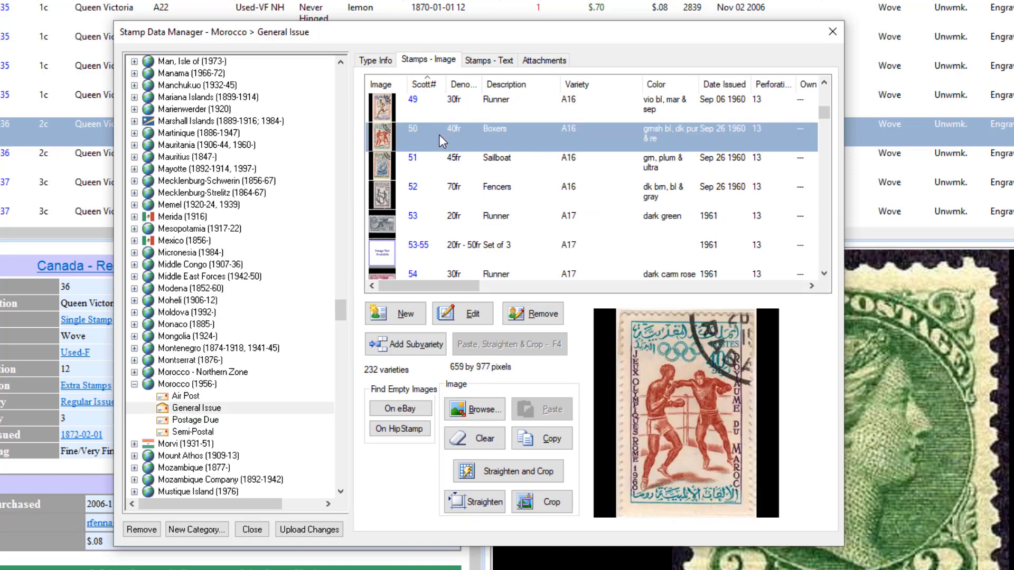
{"action": "scroll", "coordinate": [439, 135], "scroll_direction": "down", "scroll_amount": 3}
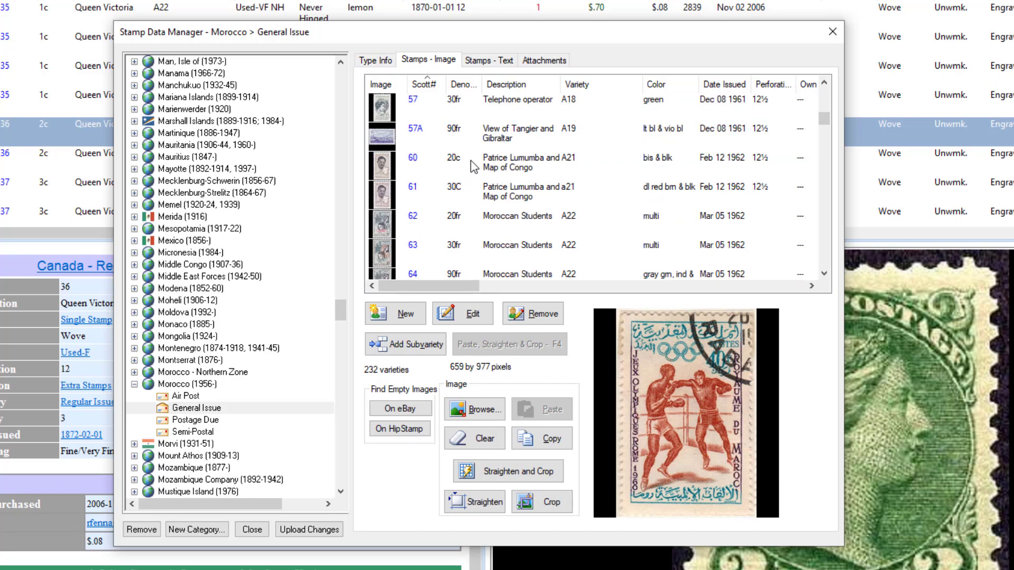
{"action": "left_click", "coordinate": [470, 160]}
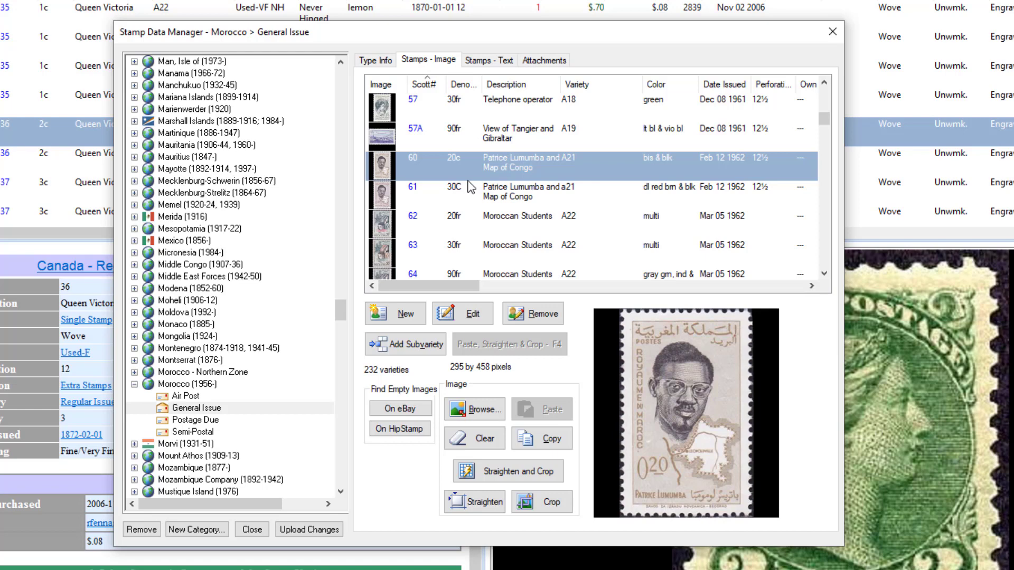
{"action": "left_click", "coordinate": [472, 136]}
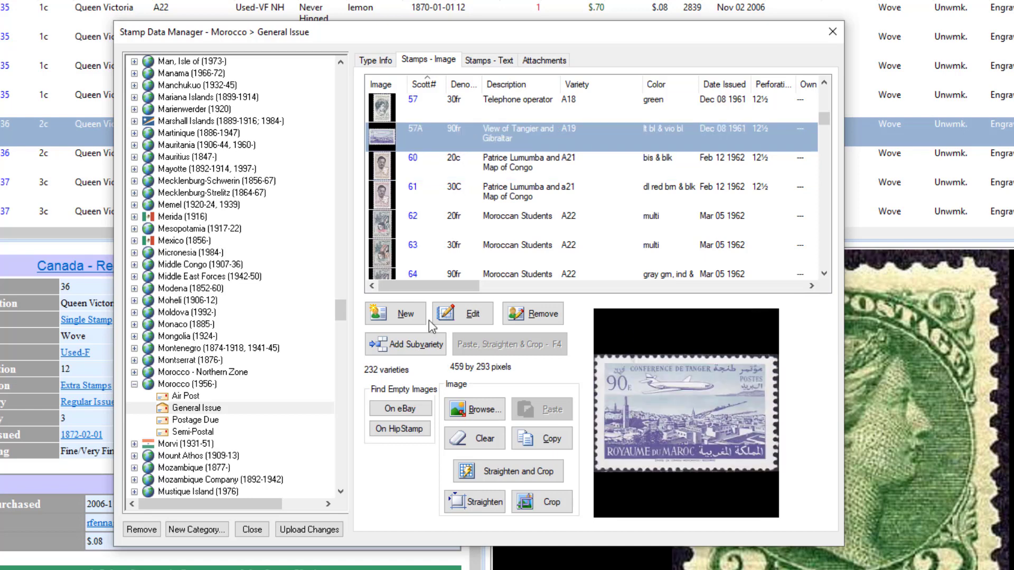